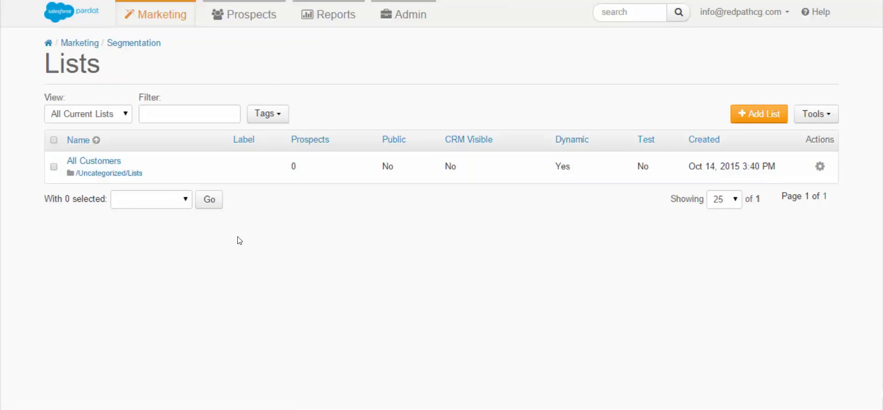
# - Open the list of published email templates
pyautogui.moveTo(158, 7)
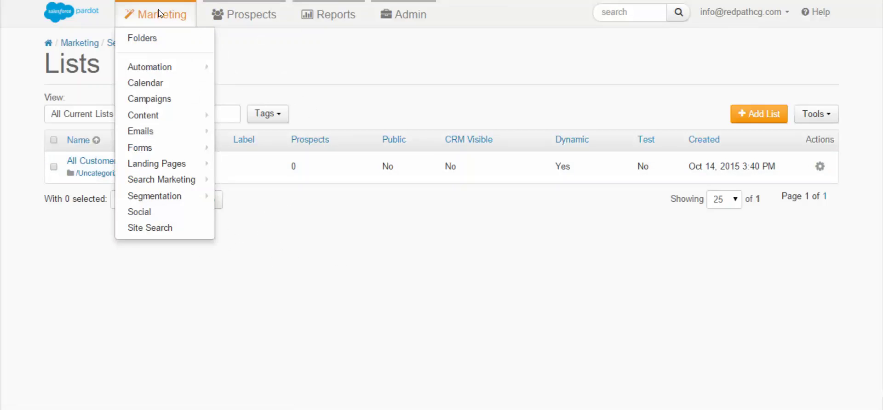
pyautogui.moveTo(198, 132)
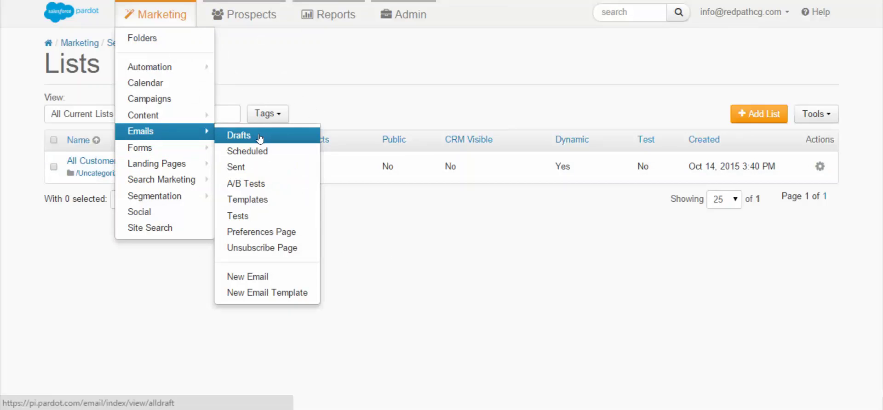
pyautogui.click(243, 201)
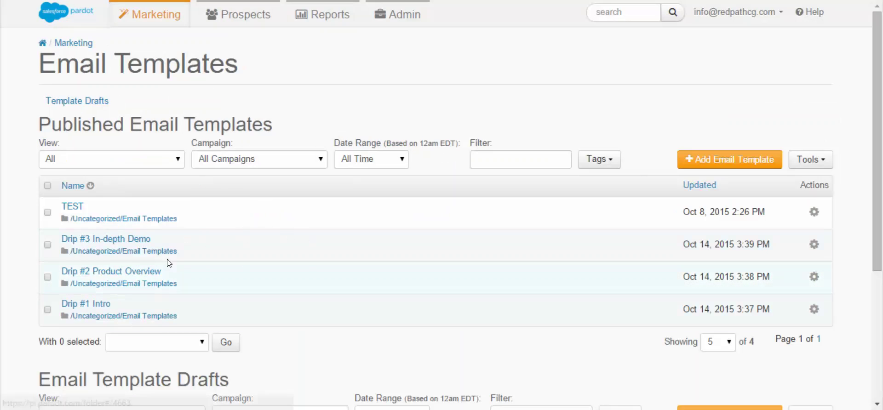
# - Start a new drip program named "New Product Drip" and continue to its recipients
pyautogui.moveTo(134, 47)
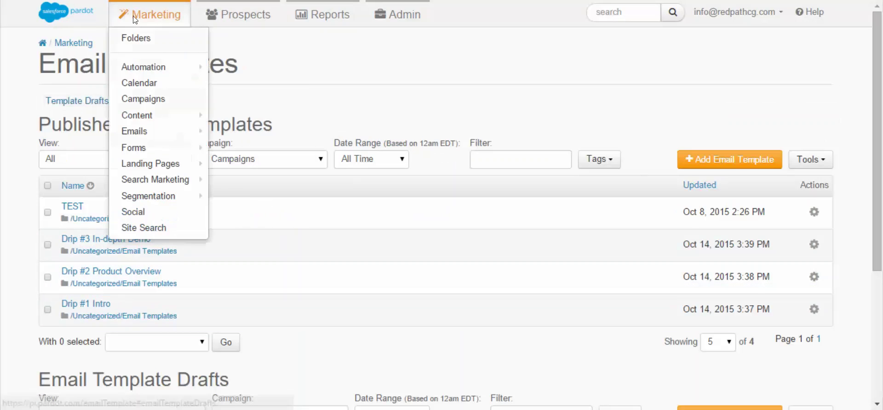
pyautogui.moveTo(152, 68)
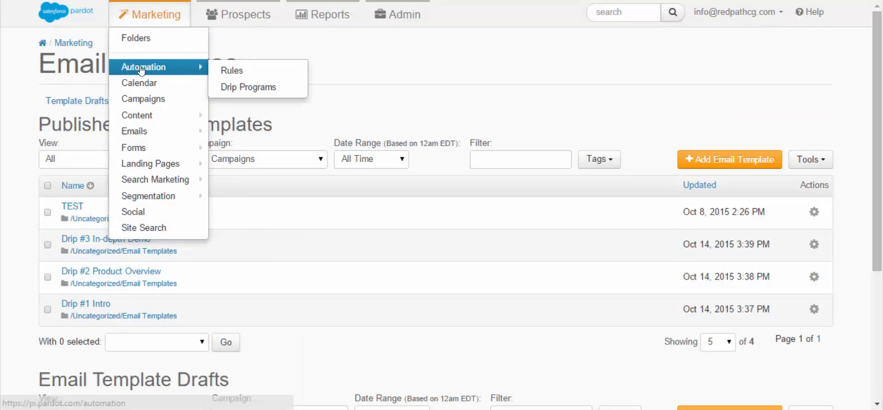
pyautogui.click(253, 87)
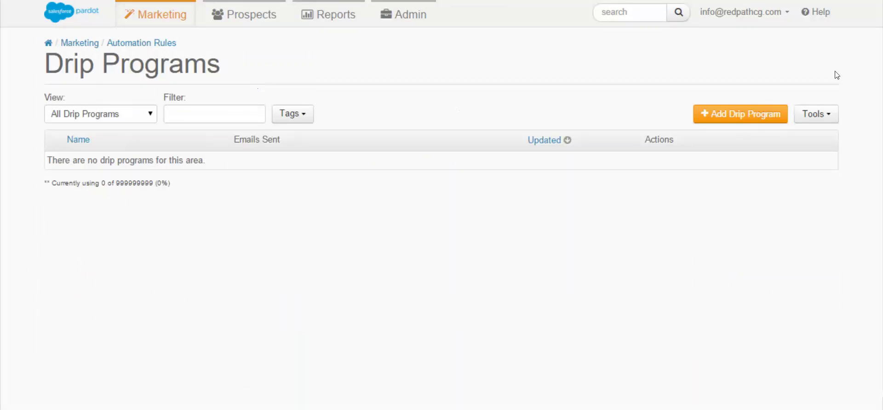
pyautogui.click(729, 115)
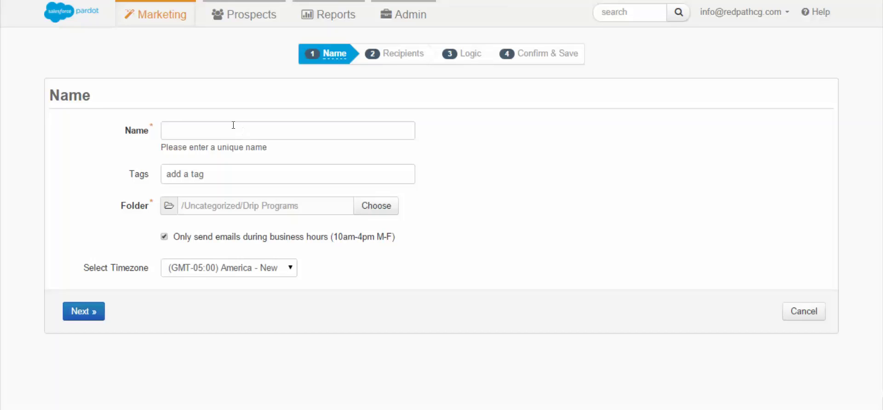
pyautogui.click(233, 125)
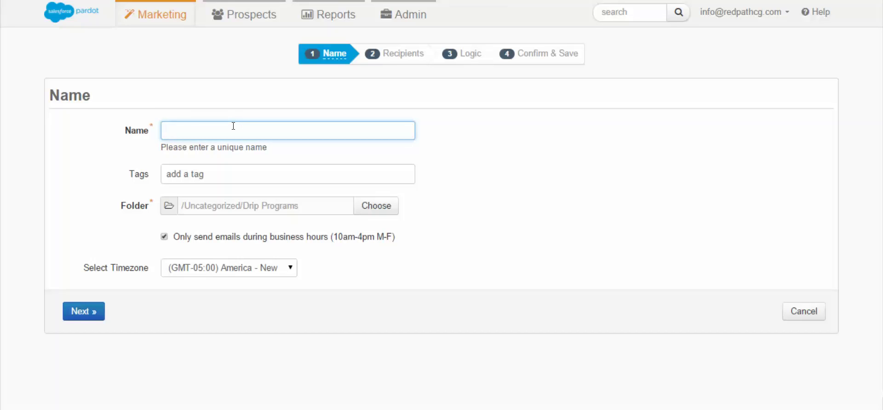
pyautogui.write('New Product Drip')
pyautogui.click(89, 318)
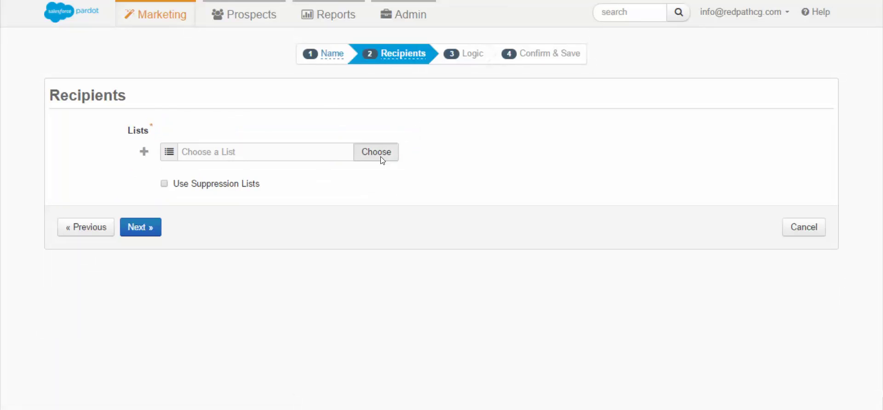
# - Choose the All Customers list as the drip program's recipients and continue to the logic setup
pyautogui.click(383, 148)
pyautogui.click(397, 146)
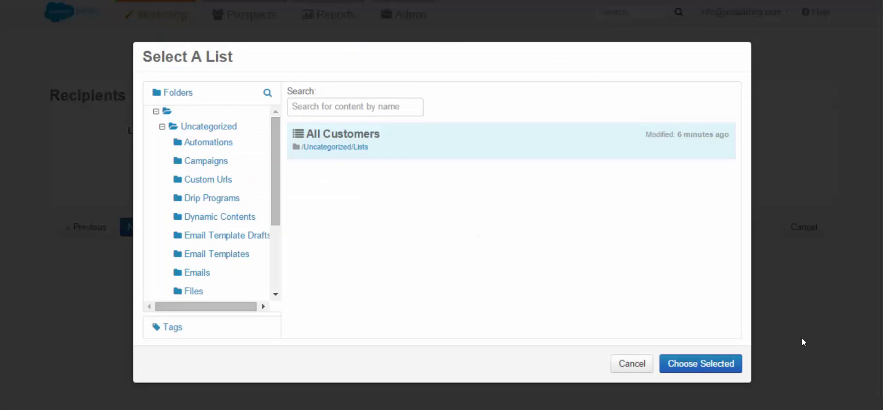
pyautogui.click(702, 366)
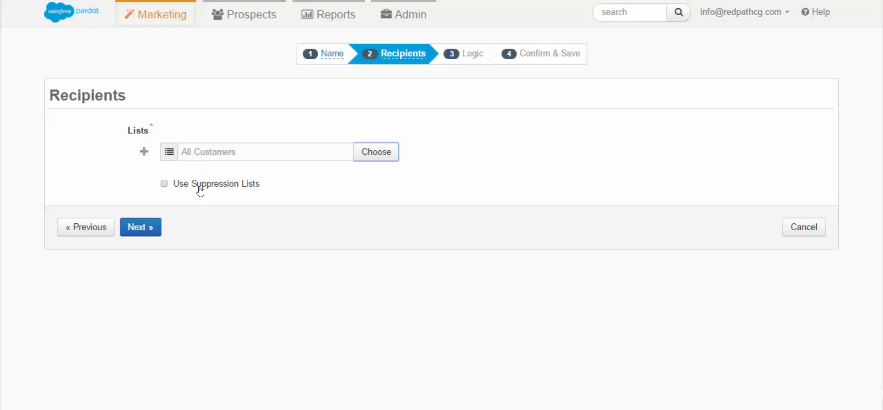
pyautogui.click(144, 232)
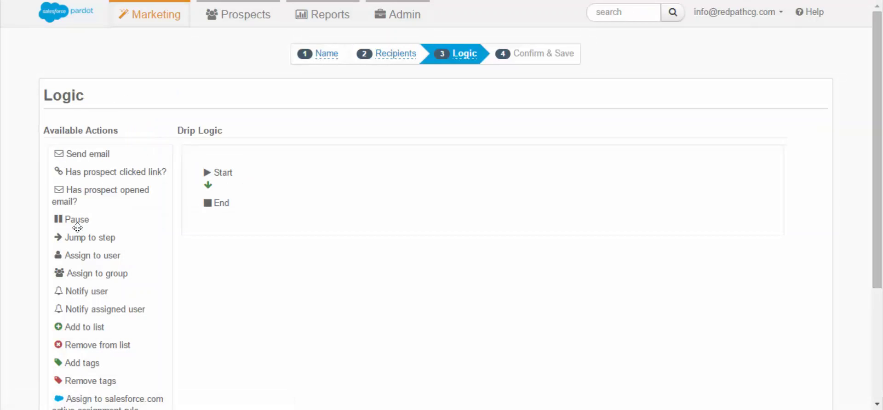
# - Add a 1-day pause between Start and End in the drip logic
pyautogui.moveTo(77, 220); pyautogui.dragTo(244, 190)
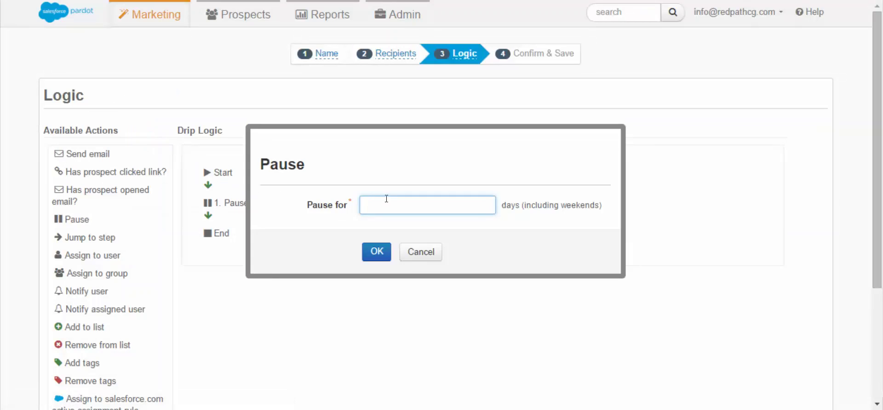
pyautogui.write('1')
pyautogui.click(376, 251)
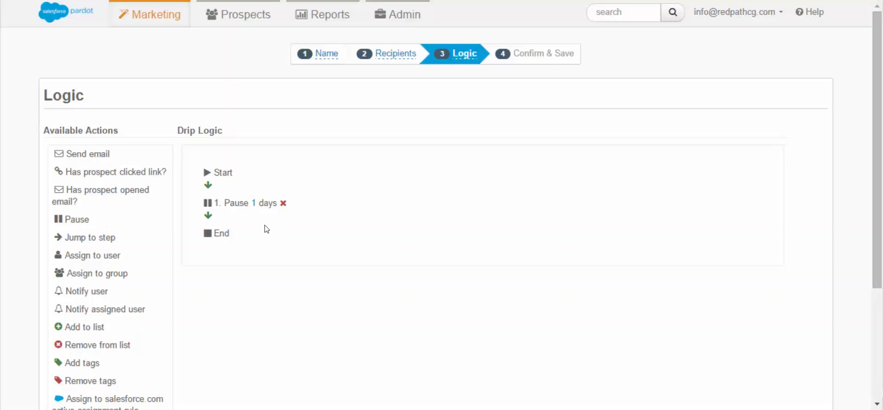
# - Add a Send email action after the pause using the "Drip #1 Intro" template
pyautogui.moveTo(81, 153); pyautogui.dragTo(243, 223)
pyautogui.click(570, 243)
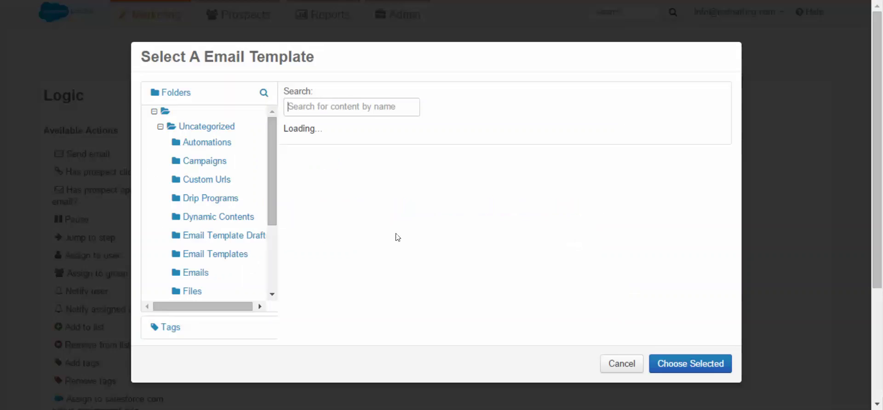
pyautogui.click(451, 185)
pyautogui.click(689, 364)
pyautogui.click(371, 300)
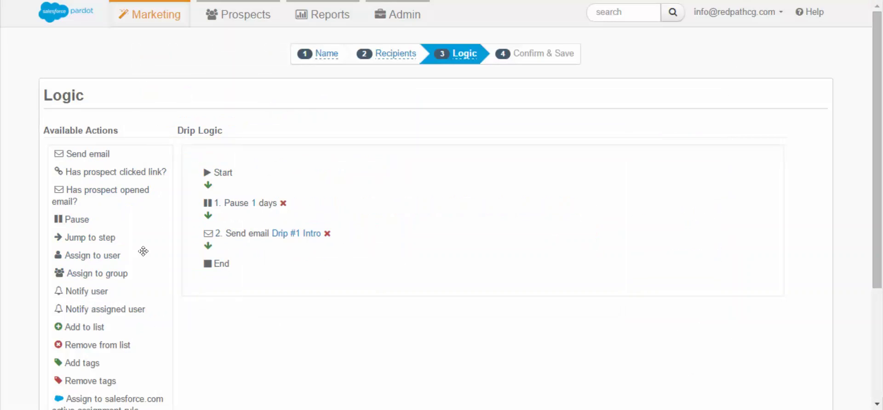
# - Add a Send email action after the intro email using the "Drip #2 Product Overview" template
pyautogui.scroll(-3, 267, 281)
pyautogui.scroll(2, 87, 92)
pyautogui.moveTo(87, 92); pyautogui.dragTo(244, 184)
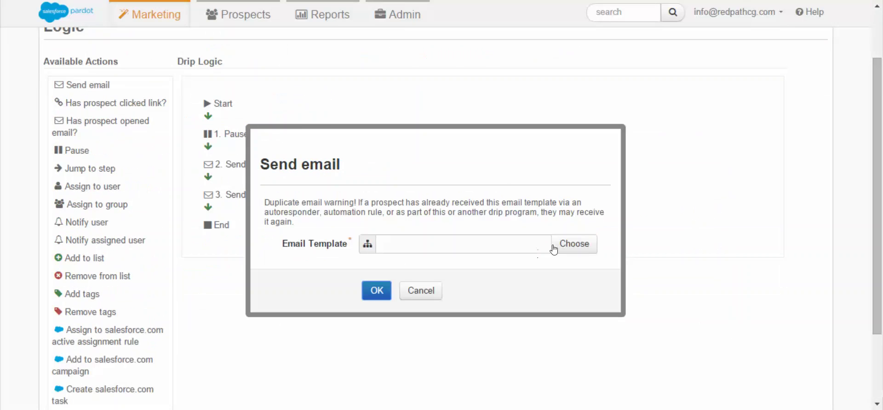
pyautogui.click(570, 244)
pyautogui.click(495, 216)
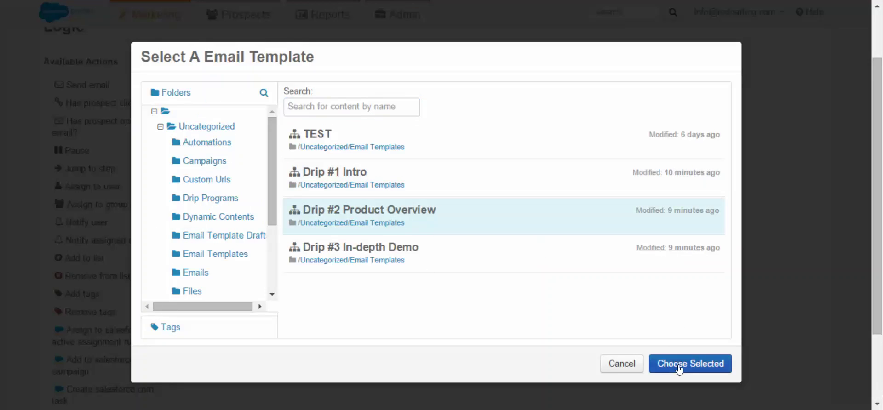
pyautogui.click(679, 366)
pyautogui.click(385, 297)
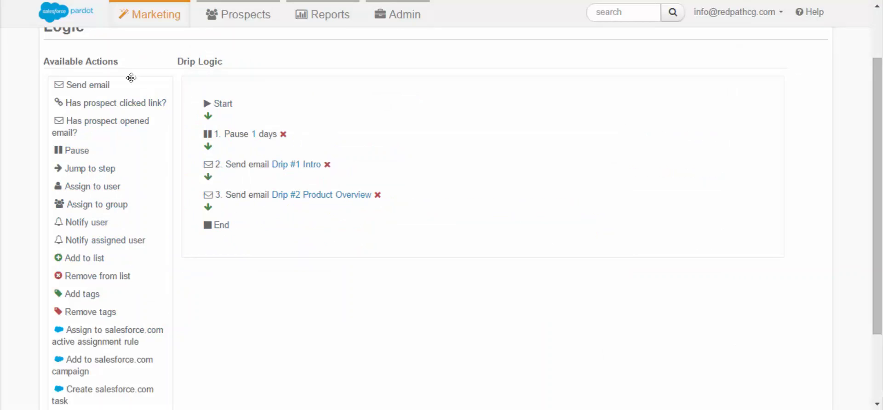
# - Add a Send email action after the product overview email using the "Drip #3 In-depth Demo" template
pyautogui.moveTo(90, 85); pyautogui.dragTo(285, 212)
pyautogui.moveTo(89, 84); pyautogui.dragTo(285, 214)
pyautogui.click(542, 244)
pyautogui.click(493, 252)
pyautogui.click(692, 364)
pyautogui.click(381, 290)
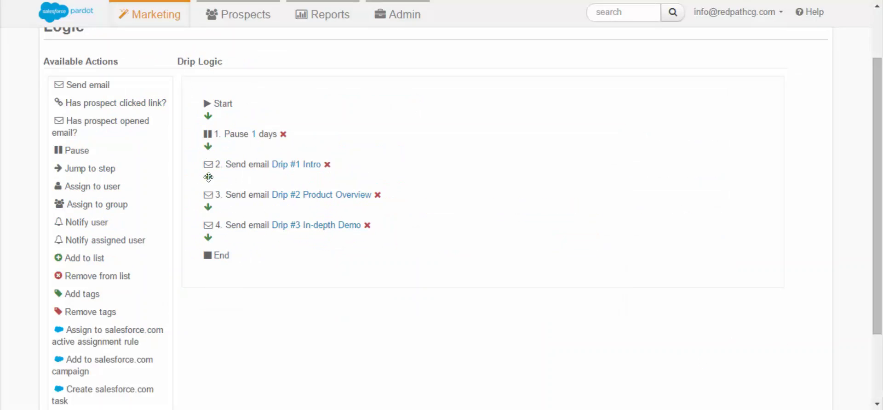
# - Insert a 2-day pause before the Drip #2 email and another 2-day pause before the Drip #3 email
pyautogui.moveTo(77, 148); pyautogui.dragTo(253, 184)
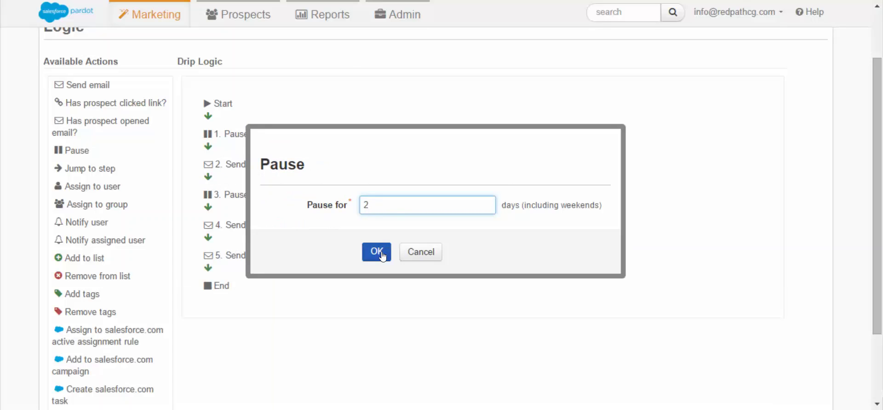
pyautogui.write('2')
pyautogui.click(386, 248)
pyautogui.moveTo(317, 240); pyautogui.dragTo(296, 248)
pyautogui.write('2')
pyautogui.click(374, 254)
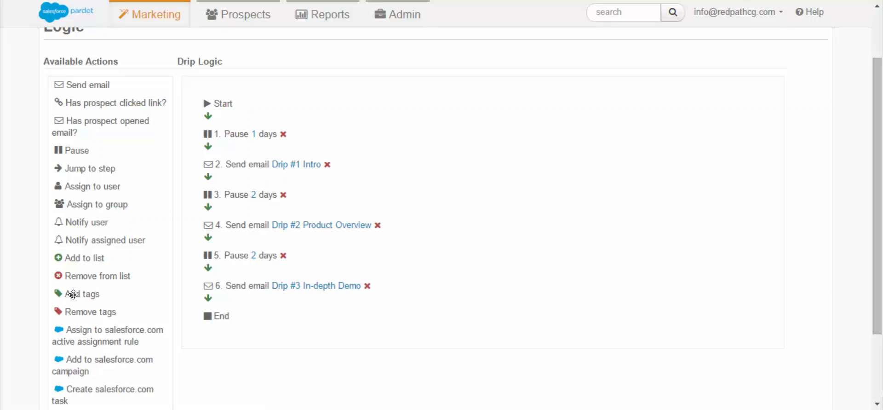
# - Add a final Add tags action with the tag "Product Drip Completed - Fall 2015" and save the drip program
pyautogui.moveTo(73, 294); pyautogui.dragTo(256, 308)
pyautogui.click(414, 205)
pyautogui.write('Prod')
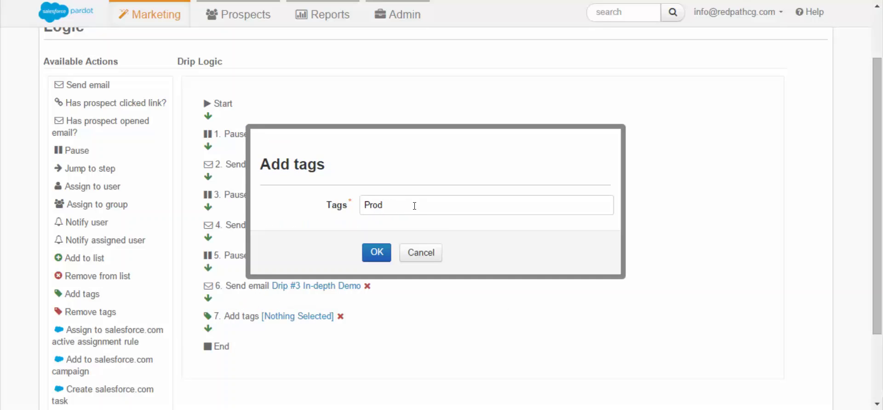
pyautogui.write('uct Drip Completed')
pyautogui.write('- Fall2')
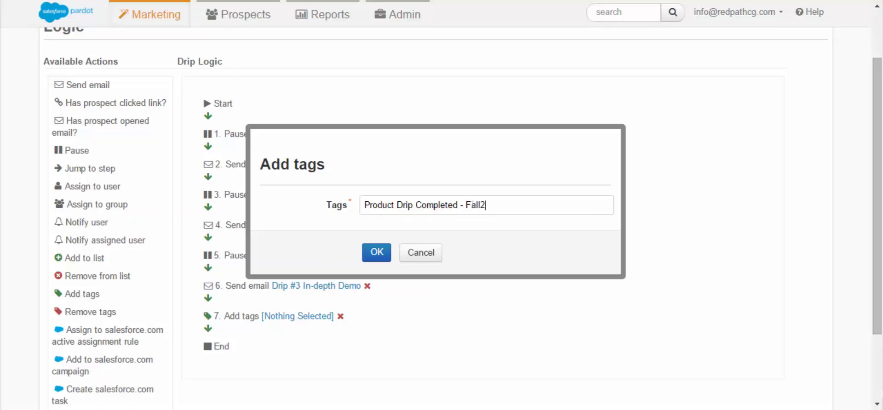
pyautogui.press('BackSpace')
pyautogui.write('2015')
pyautogui.click(381, 251)
pyautogui.click(379, 256)
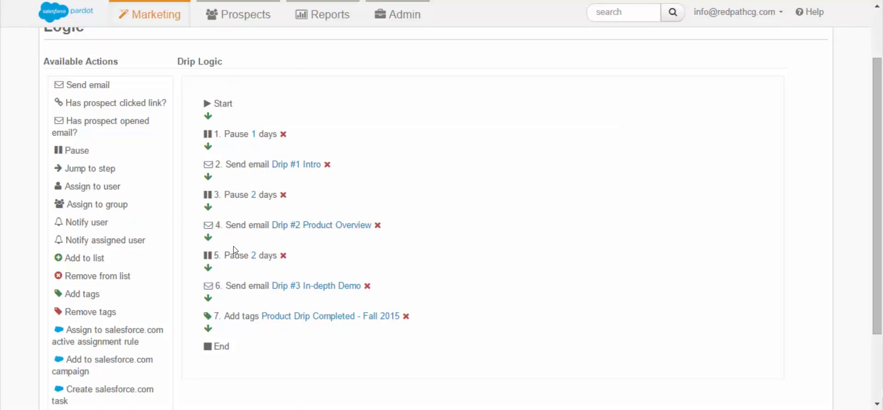
pyautogui.scroll(-2, 236, 251)
pyautogui.click(134, 354)
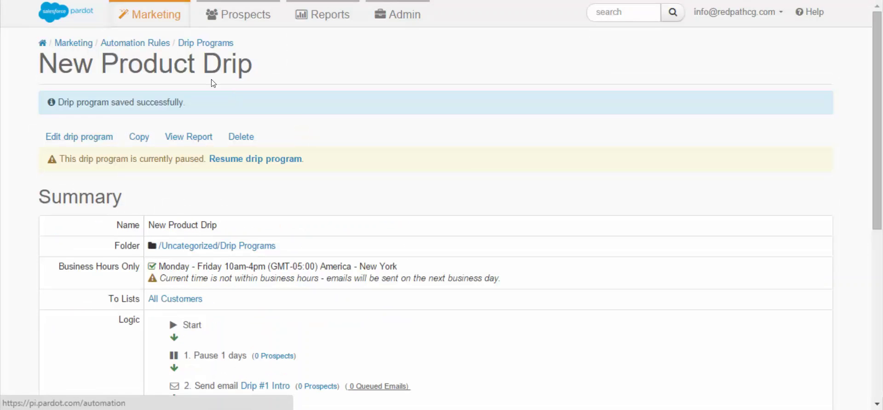
# - Start a new automation rule and name it "Product Drip Rule"
pyautogui.moveTo(152, 21)
pyautogui.moveTo(143, 66)
pyautogui.click(224, 72)
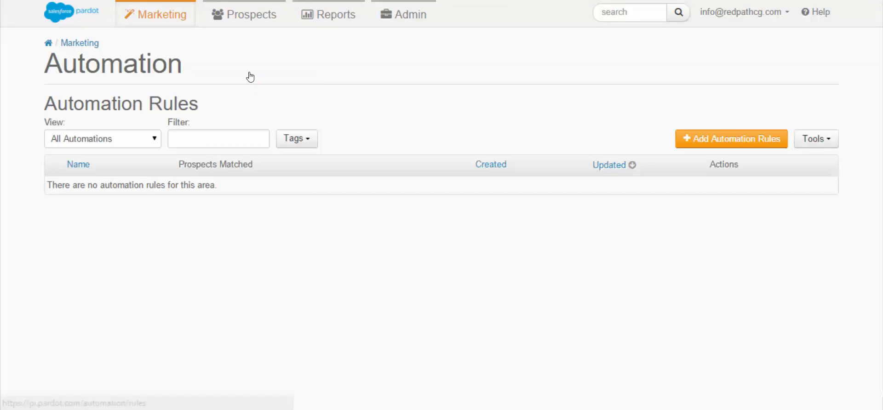
pyautogui.click(709, 134)
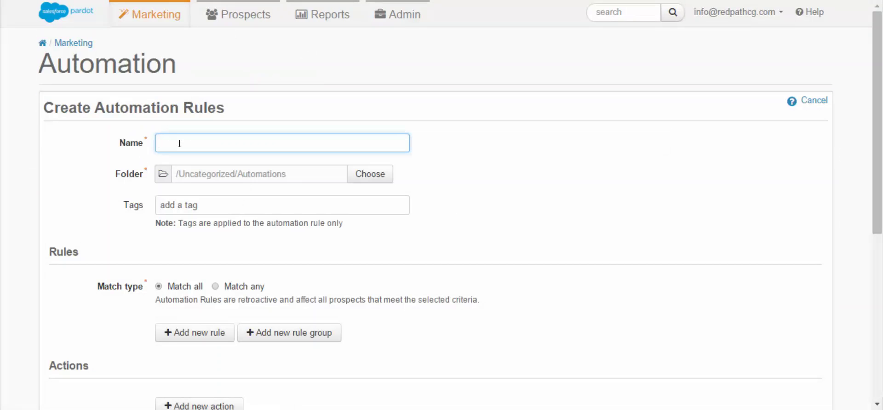
pyautogui.write('Product Drip Rule')
# - Add a rule criterion matching prospects whose Prospect tag is "product drip completed - fall 2015"
pyautogui.scroll(-2, 207, 239)
pyautogui.click(217, 262)
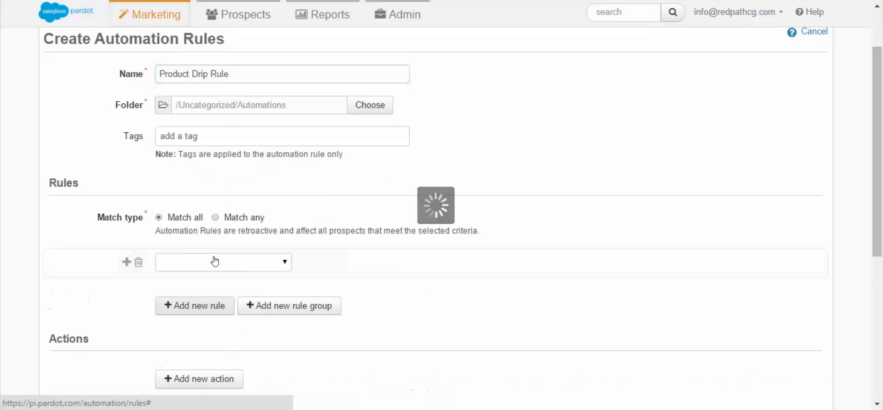
pyautogui.click(237, 259)
pyautogui.scroll(-3, 289, 230)
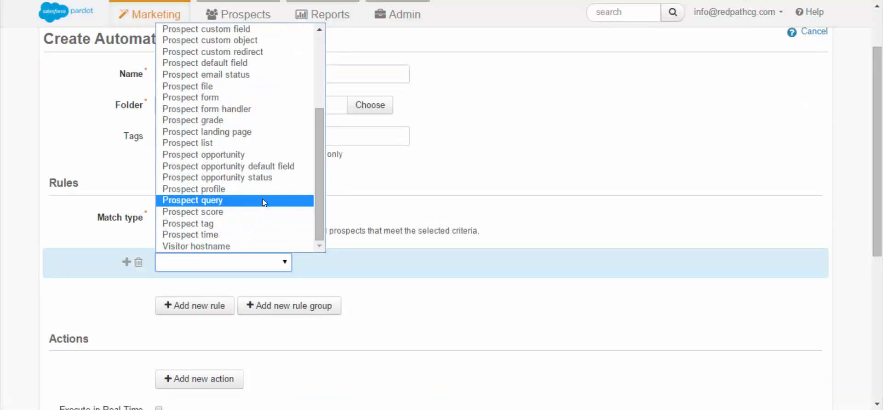
pyautogui.click(255, 223)
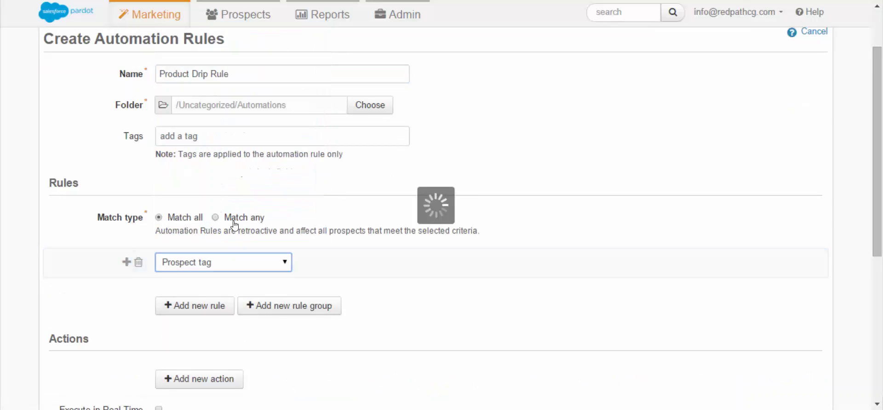
pyautogui.click(391, 270)
pyautogui.click(350, 301)
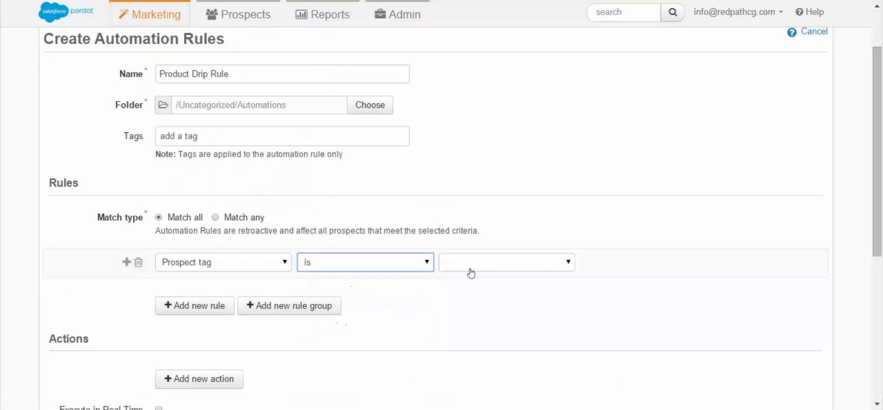
pyautogui.click(488, 257)
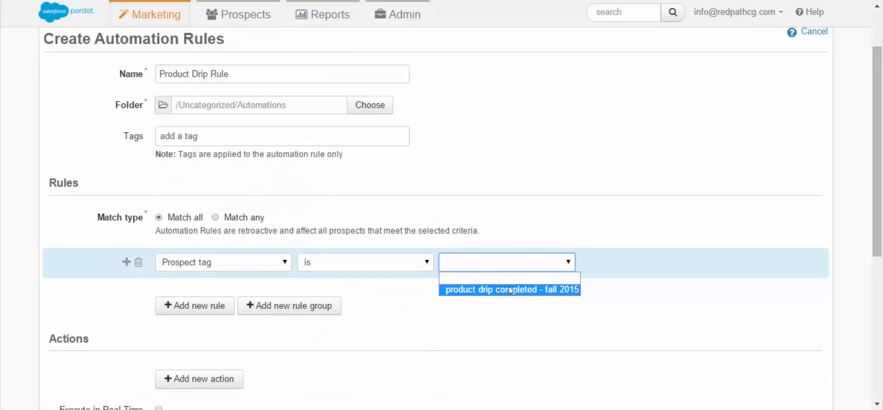
pyautogui.click(537, 291)
# - Add a Notify assigned user action to the Product Drip Rule and create the automation rule
pyautogui.scroll(-5, 443, 311)
pyautogui.click(209, 172)
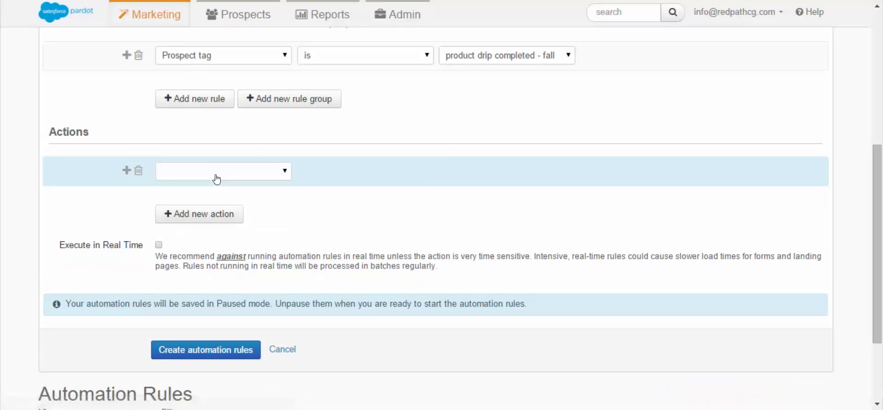
pyautogui.click(212, 174)
pyautogui.scroll(-2, 294, 296)
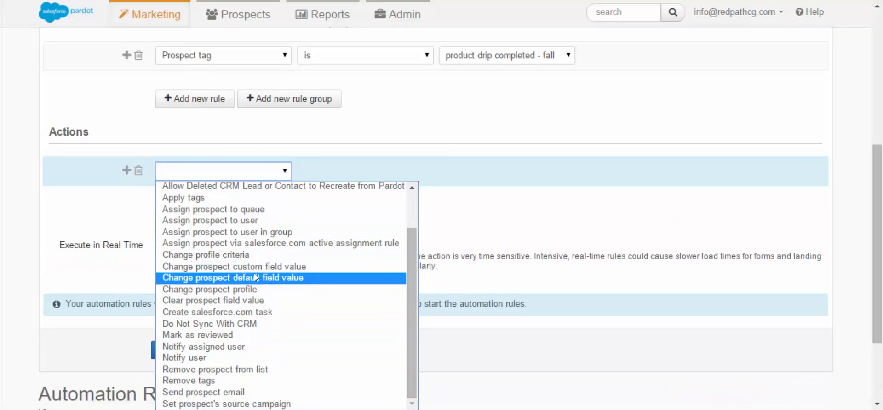
pyautogui.click(216, 348)
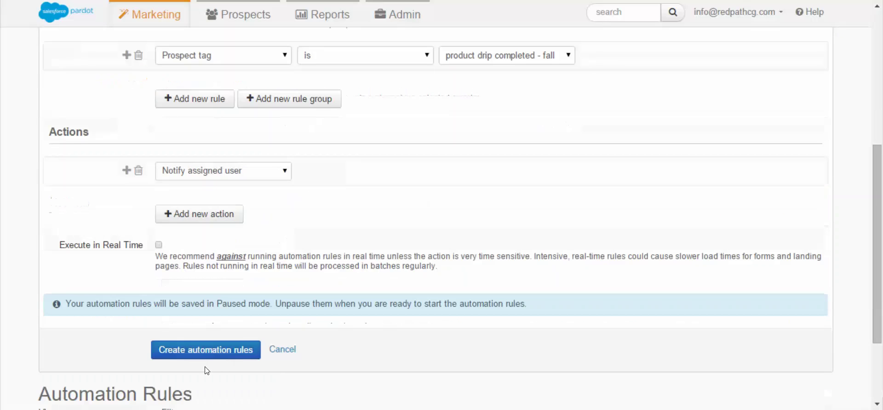
pyautogui.click(209, 354)
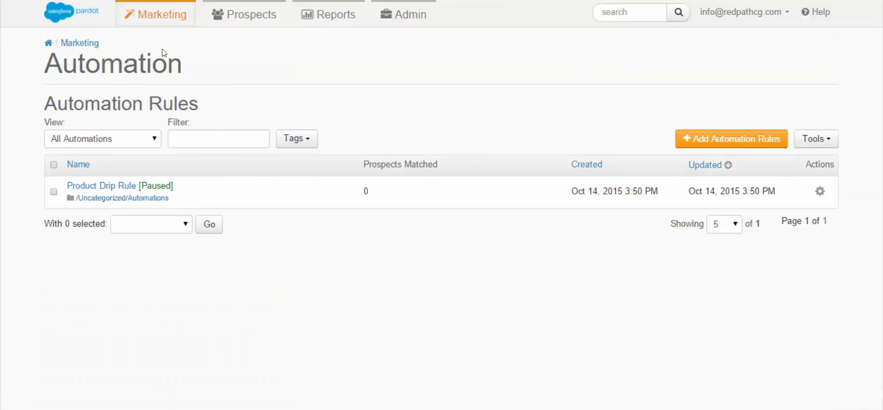
# - Open the New Product Drip program from the drip programs list and review its pause, email and tag logic
pyautogui.moveTo(166, 21)
pyautogui.moveTo(173, 69)
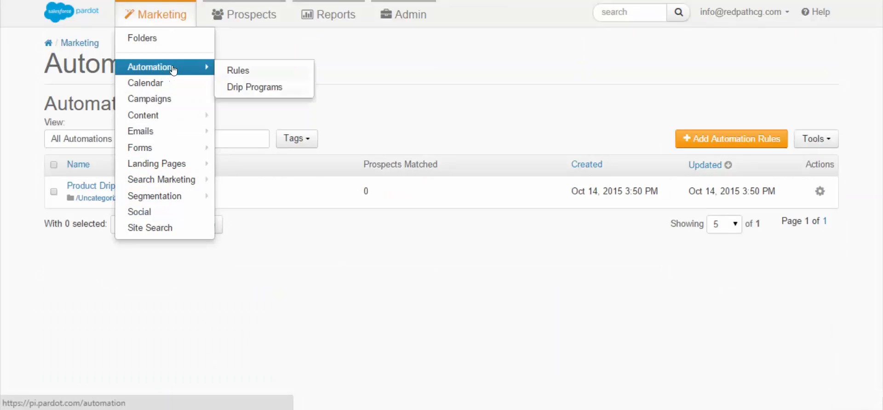
pyautogui.click(269, 87)
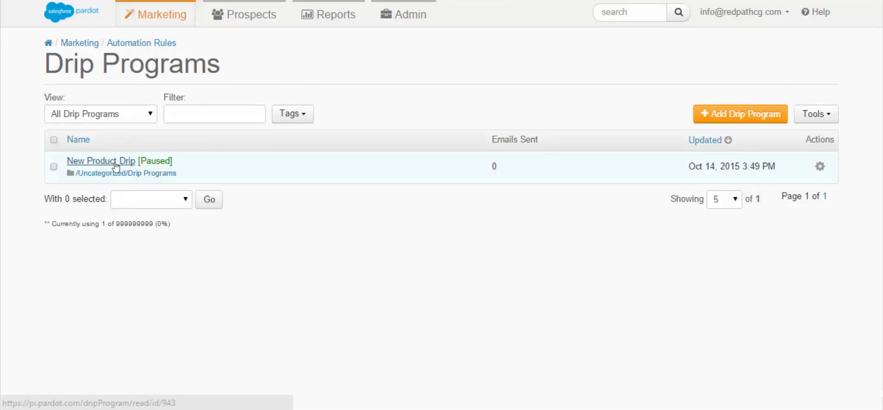
pyautogui.click(116, 166)
pyautogui.scroll(-3, 286, 173)
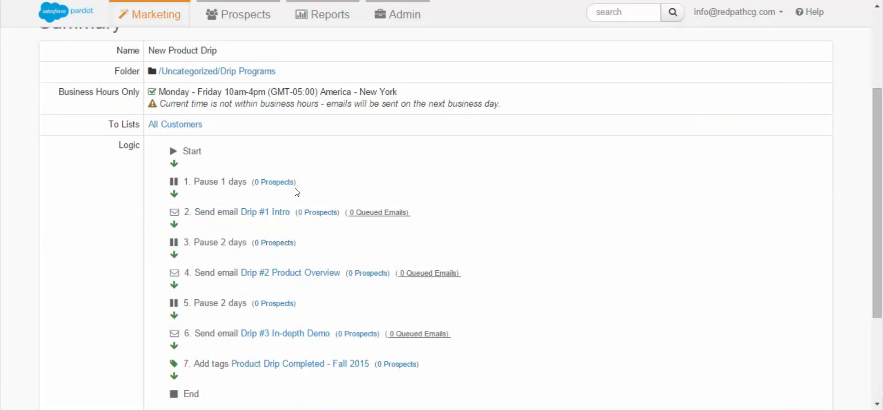
pyautogui.scroll(-3, 275, 175)
pyautogui.scroll(2, 294, 115)
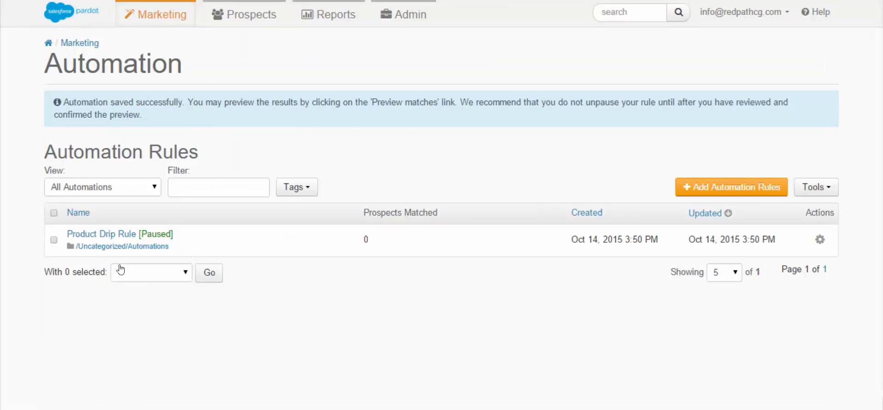
# - Open the Product Drip Rule from the automation rules list and review its contents, rules and actions
pyautogui.click(112, 234)
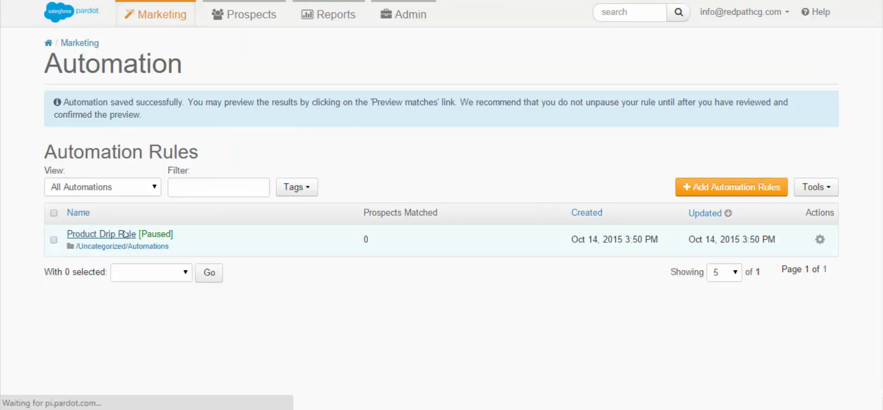
pyautogui.scroll(-5, 264, 228)
pyautogui.scroll(4, 217, 230)
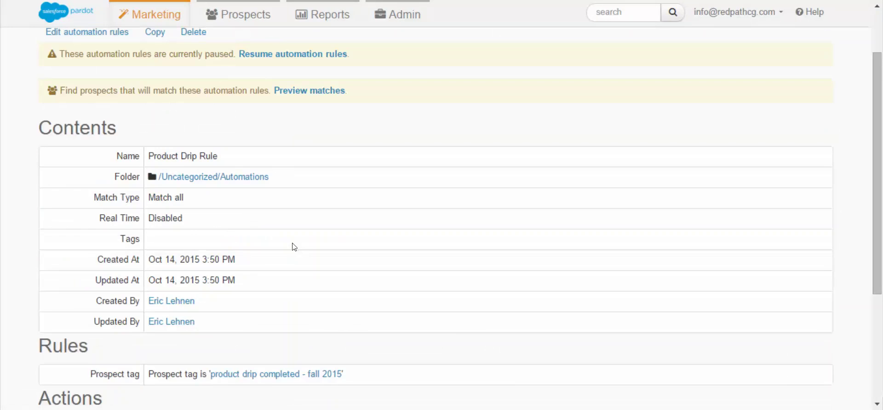
pyautogui.scroll(-3, 212, 285)
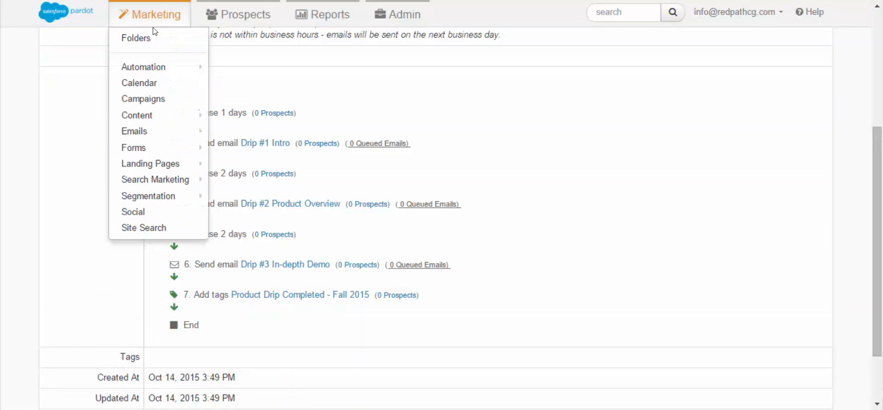
# - Go to the segmentation lists overview
pyautogui.moveTo(171, 203)
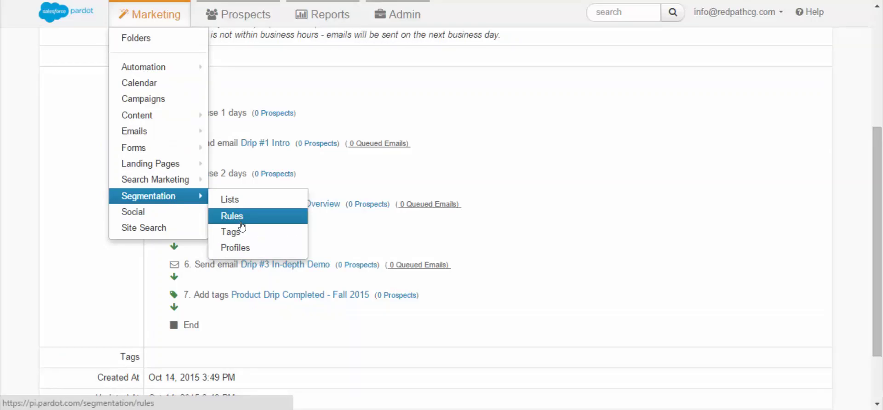
pyautogui.click(241, 200)
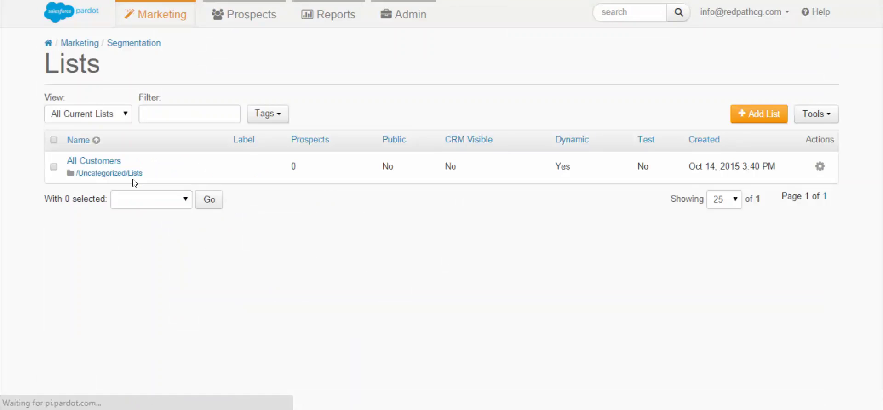